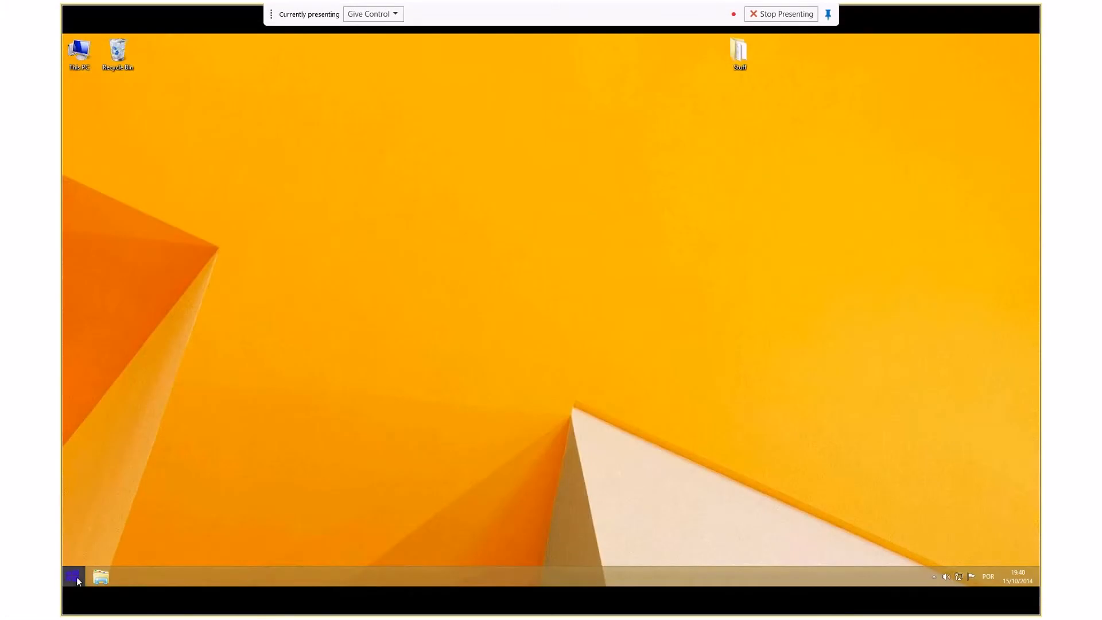
# - Launch Lync from a Start screen search for "lync"
pyautogui.click(77, 577)
pyautogui.write('lync Contacts Mailbox Cleaner')
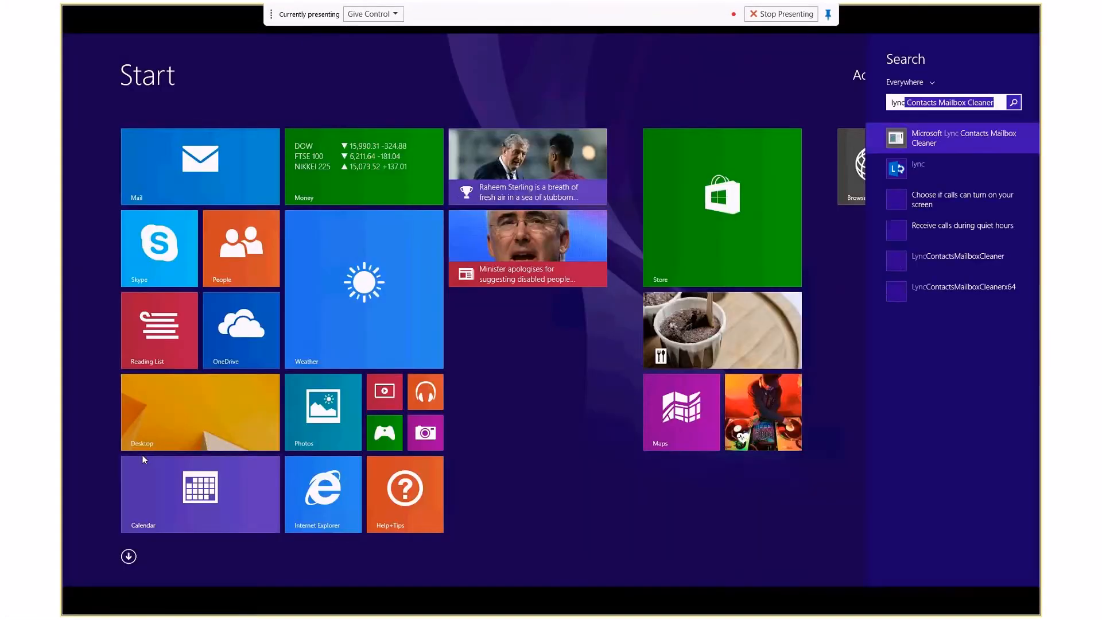
pyautogui.click(924, 168)
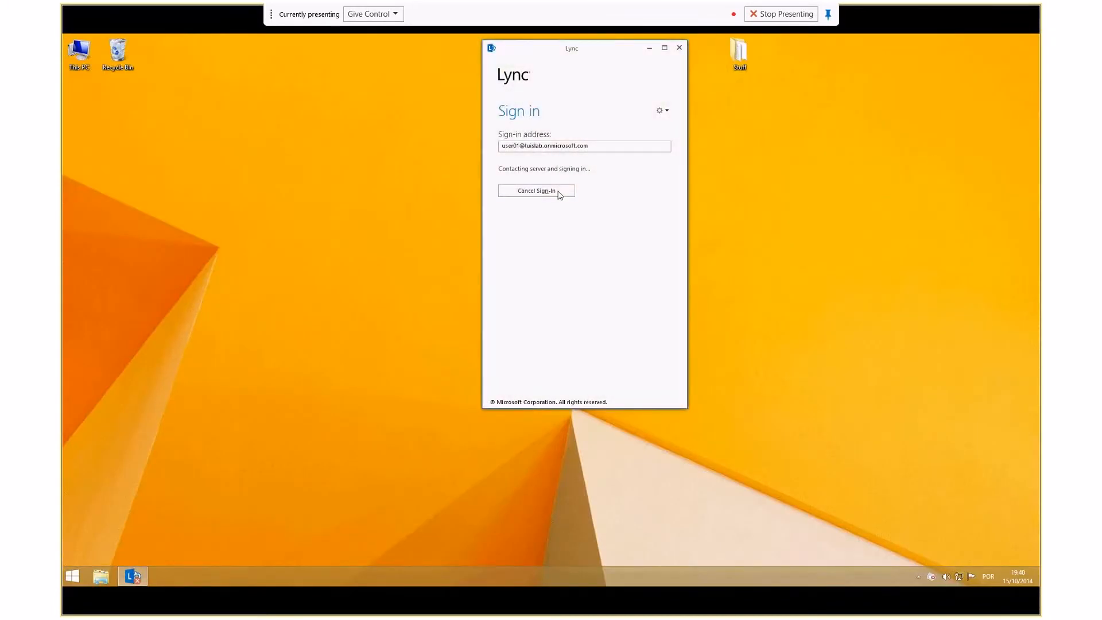
# - Cancel the sign-in and confirm in Options that Lync logging is set to Full
pyautogui.click(559, 193)
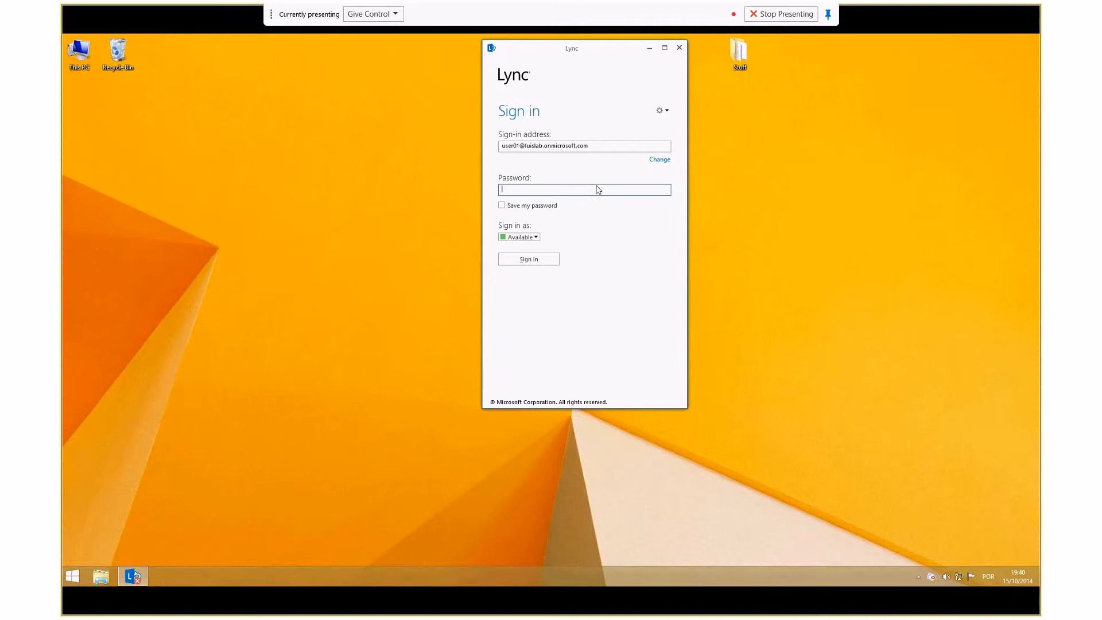
pyautogui.click(663, 111)
pyautogui.moveTo(688, 122)
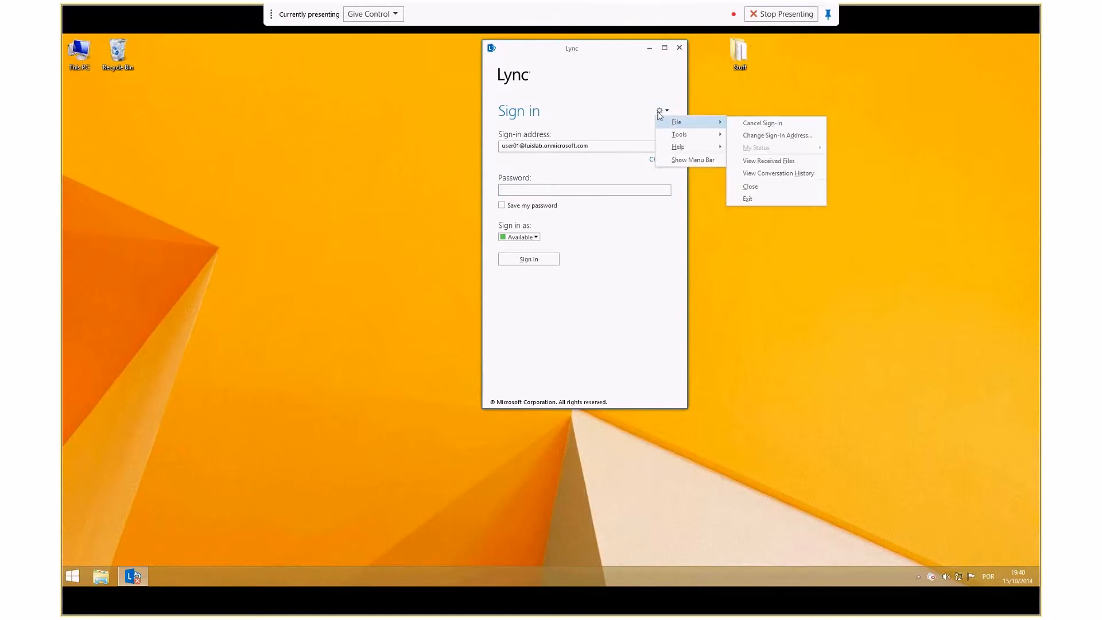
pyautogui.click(763, 138)
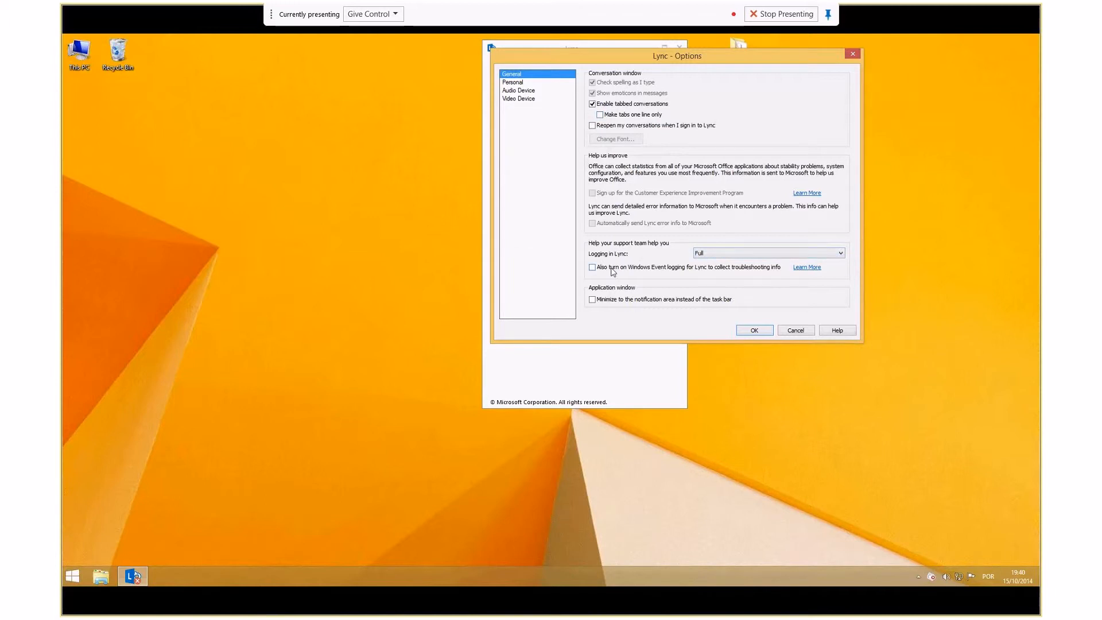
pyautogui.click(810, 330)
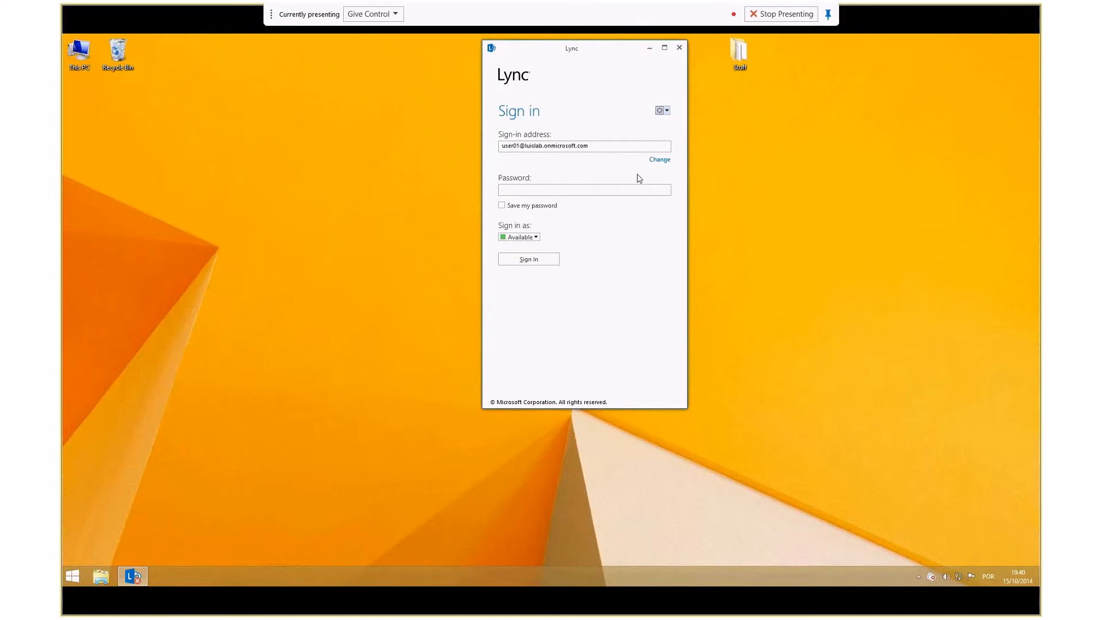
# - Exit Lync completely via the gear menu's File > Exit
pyautogui.click(667, 110)
pyautogui.moveTo(688, 123)
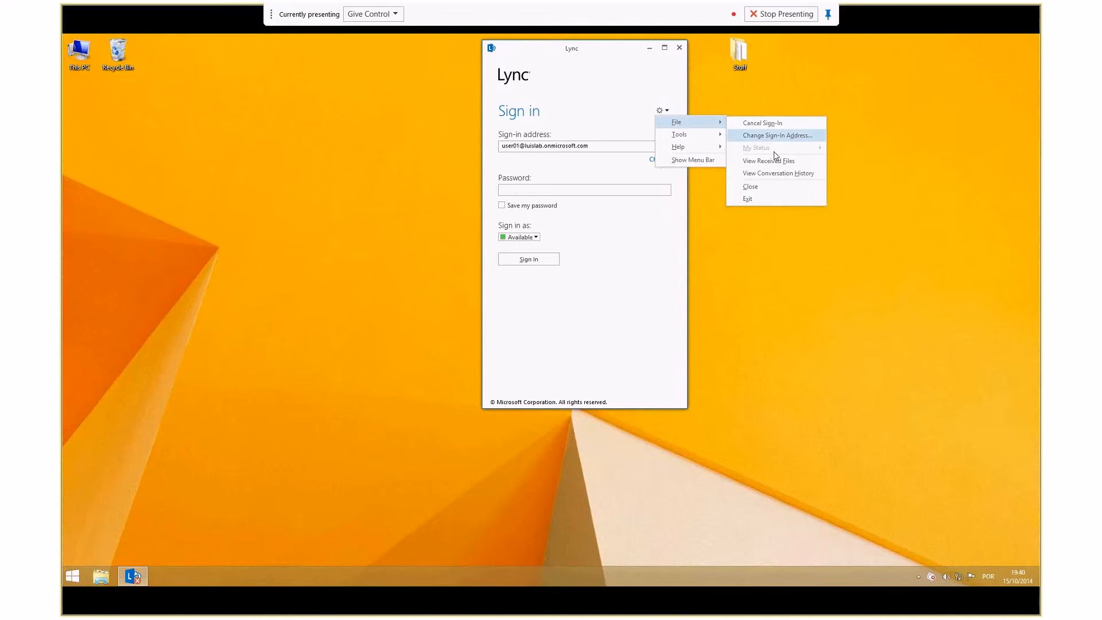
pyautogui.click(748, 199)
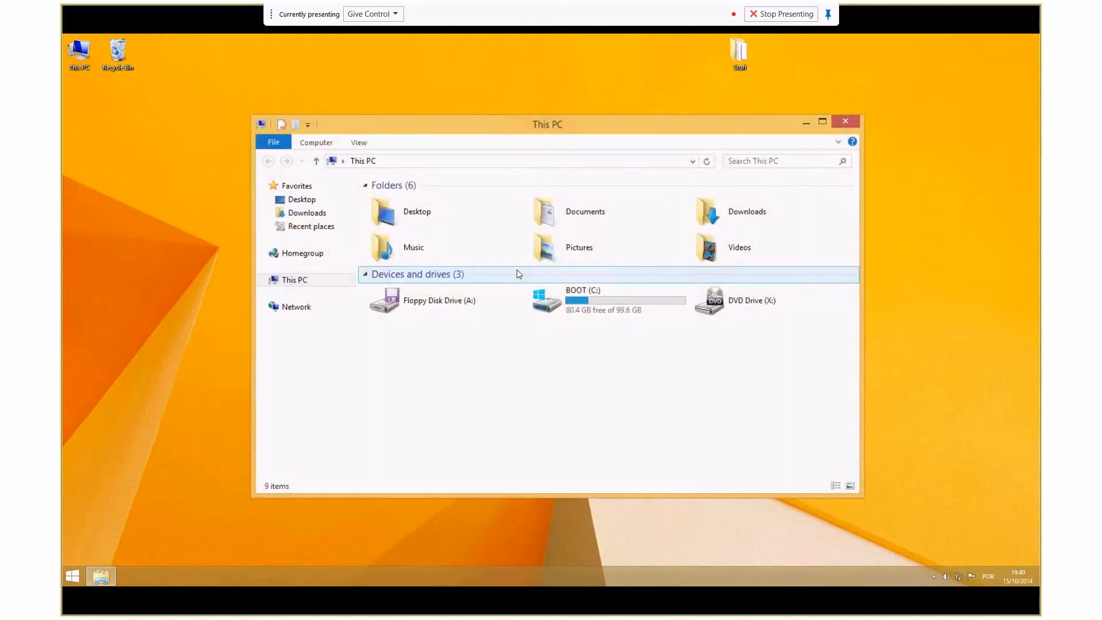
# - Browse to C:\Users\Administrator\AppData via the address bar
pyautogui.doubleClick(620, 307)
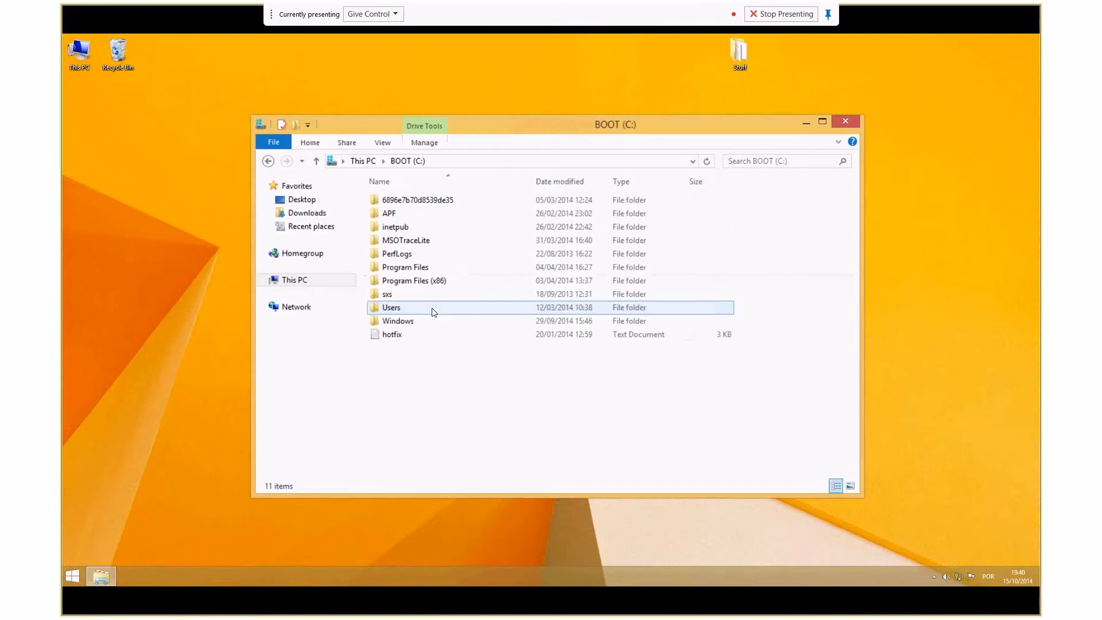
pyautogui.doubleClick(430, 310)
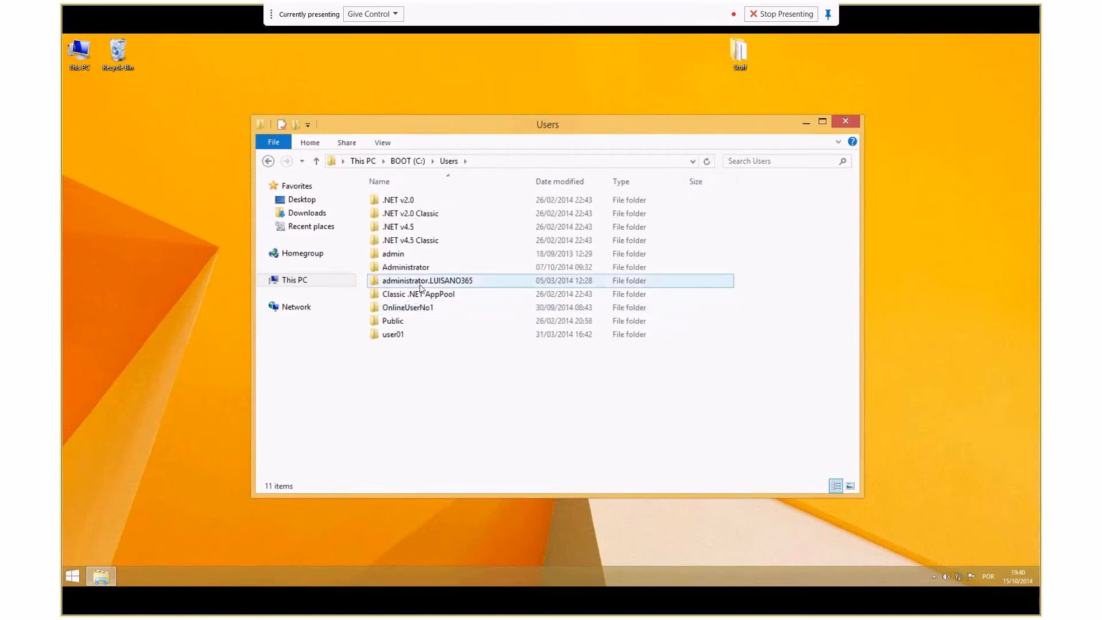
pyautogui.doubleClick(406, 267)
pyautogui.click(573, 160)
pyautogui.press('End')
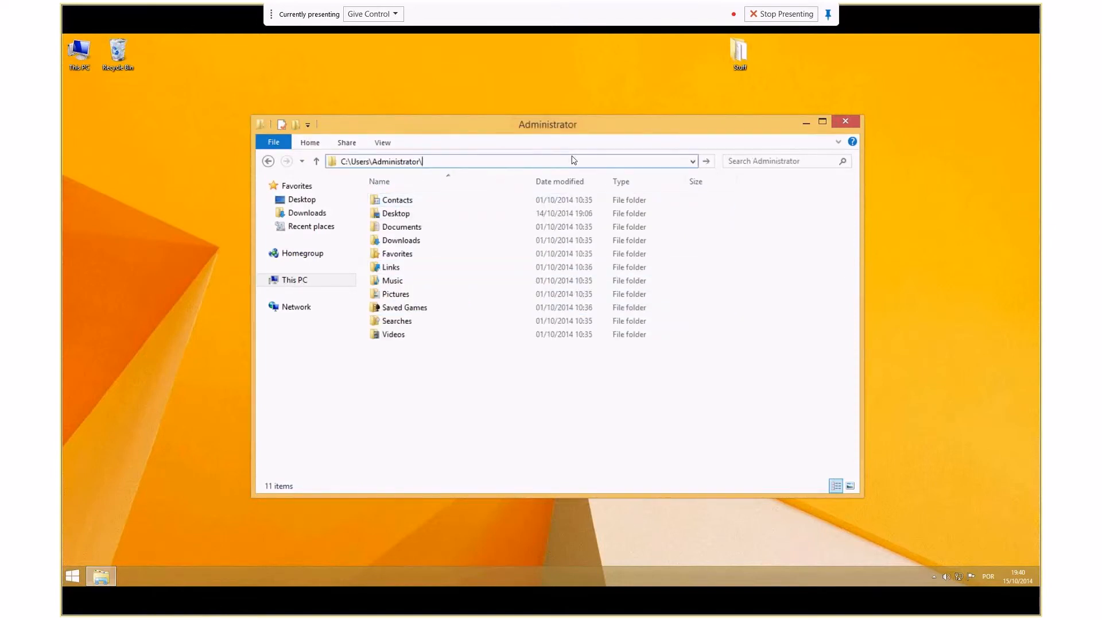
pyautogui.write('\\appdata')
pyautogui.press('Return')
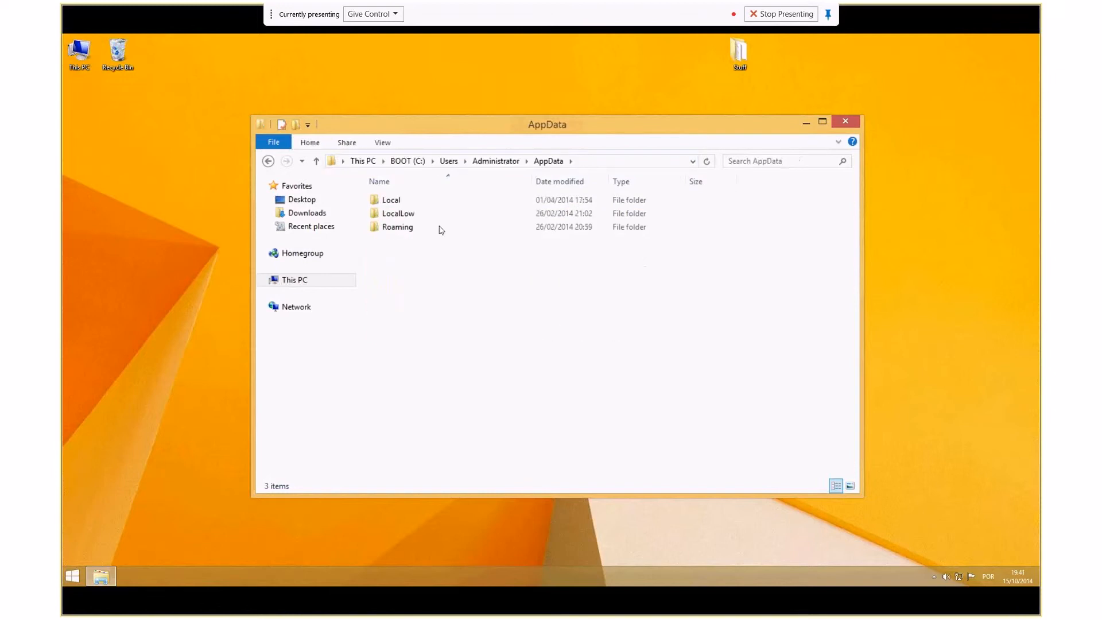
# - Continue into Local\Microsoft\Office\15.0\Lync\Tracing
pyautogui.doubleClick(391, 201)
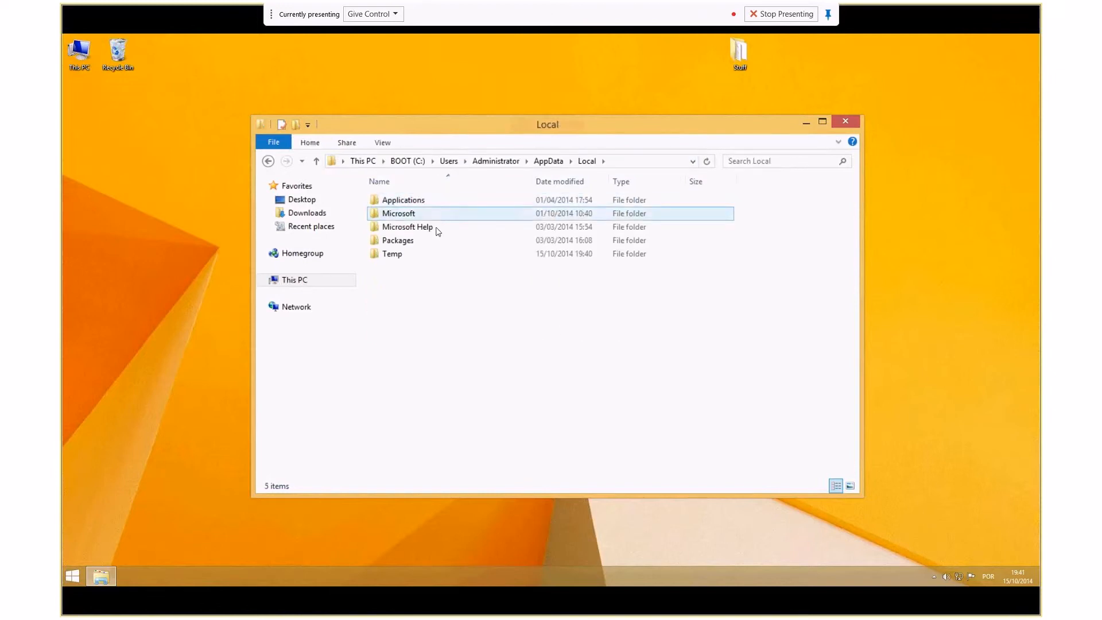
pyautogui.doubleClick(399, 214)
pyautogui.doubleClick(409, 364)
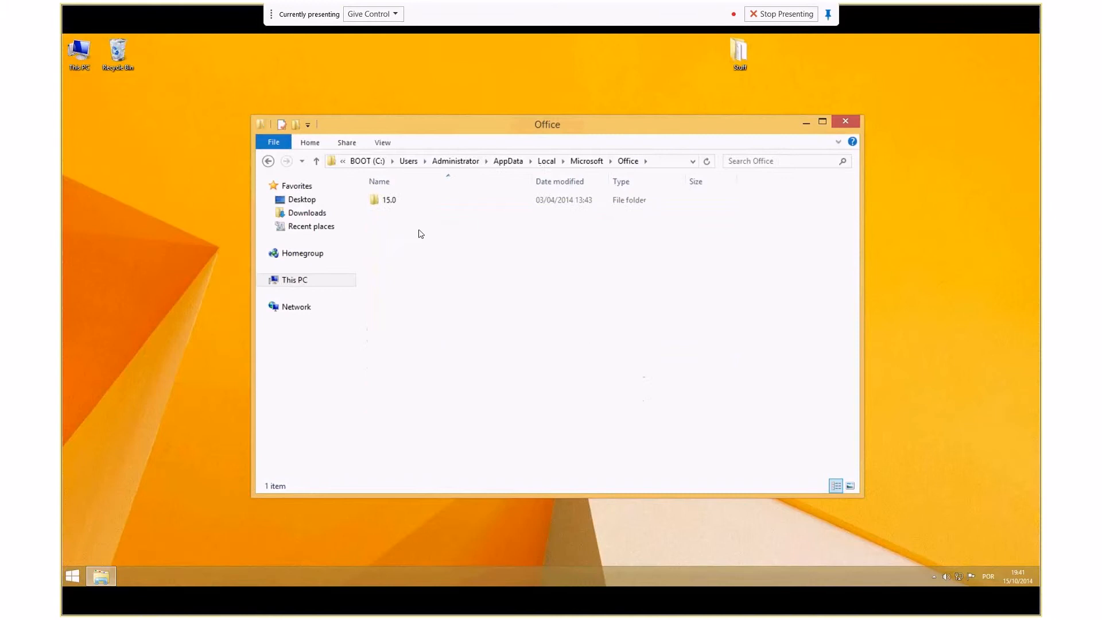
pyautogui.doubleClick(389, 201)
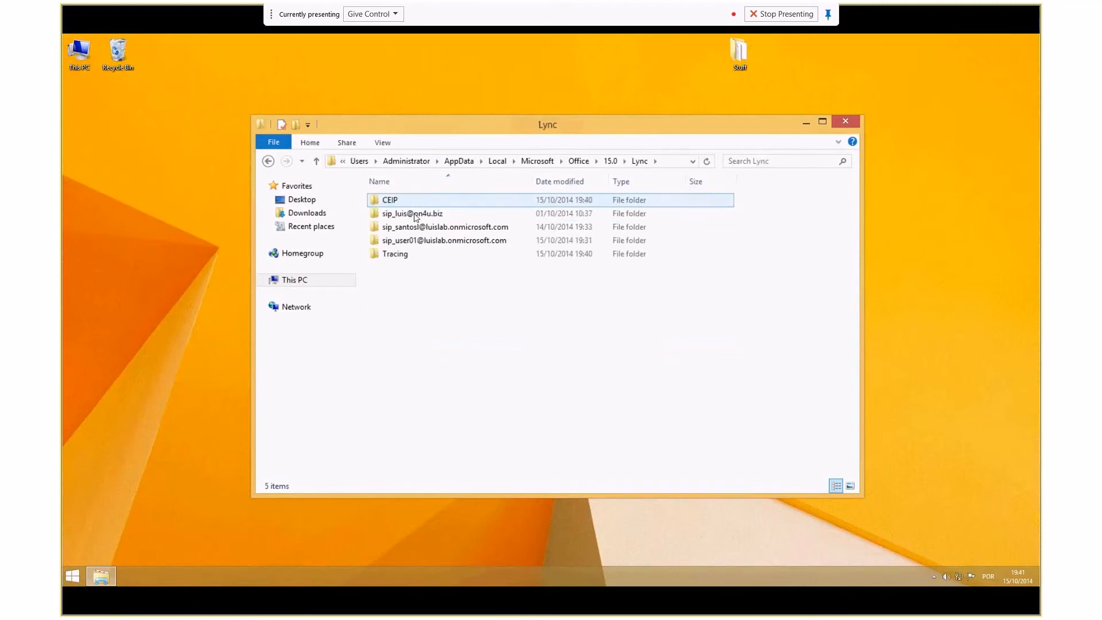
pyautogui.doubleClick(416, 256)
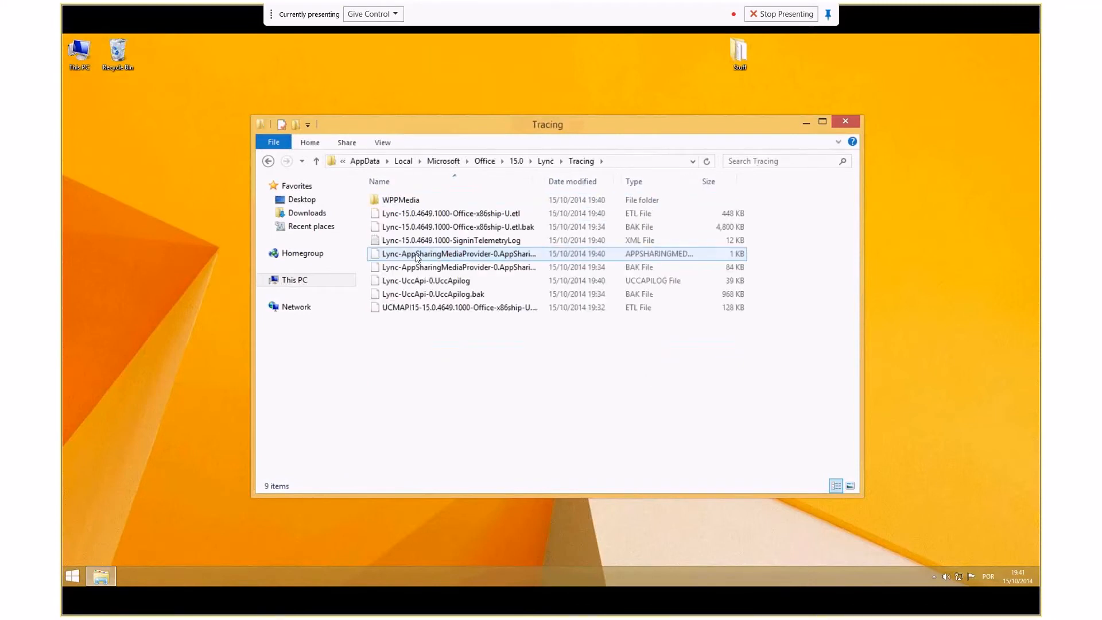
# - Select all files in the Tracing folder and permanently delete them
pyautogui.moveTo(518, 369); pyautogui.dragTo(456, 274)
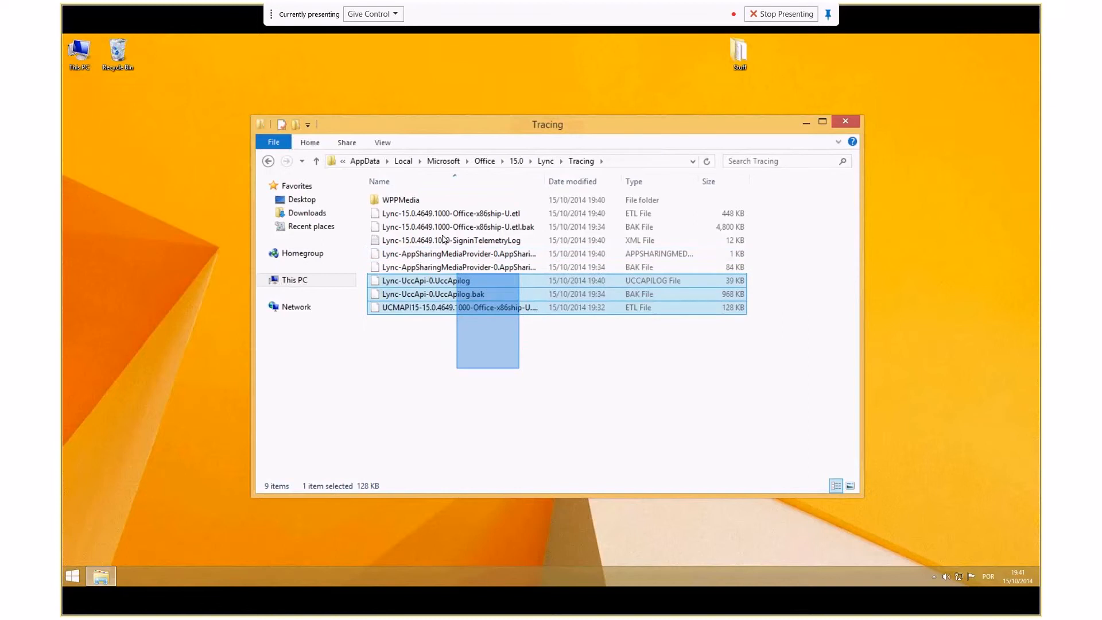
pyautogui.hotkey('ctrl', 'a')
pyautogui.hotkey('shift', 'Delete')
pyautogui.press('Return')
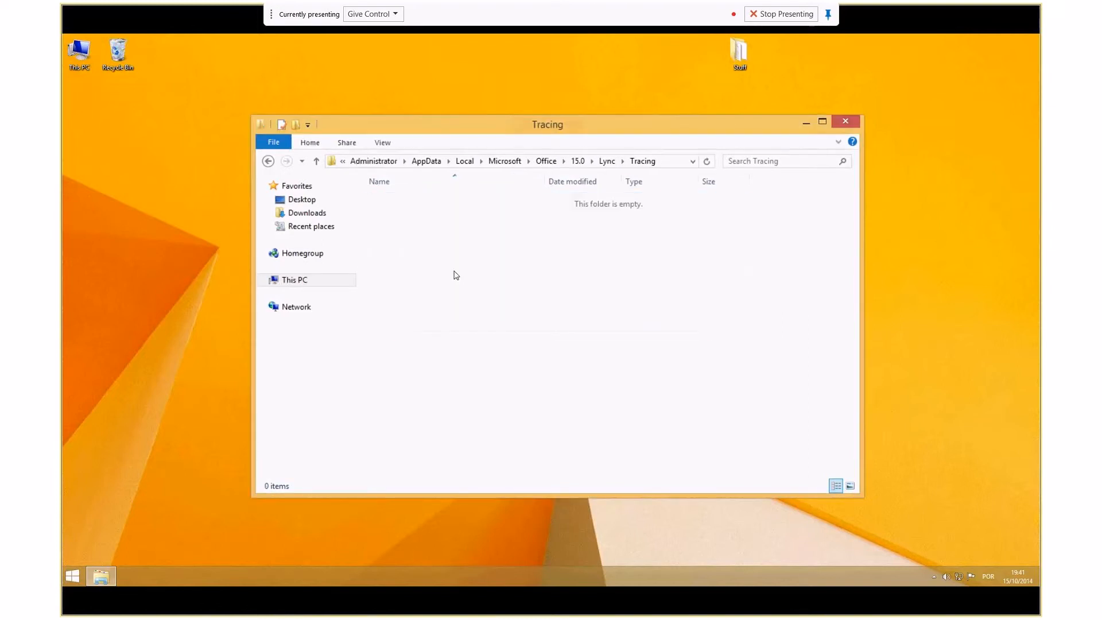
# - Close Explorer and relaunch Lync 2013 from a Start screen search
pyautogui.click(853, 123)
pyautogui.click(72, 575)
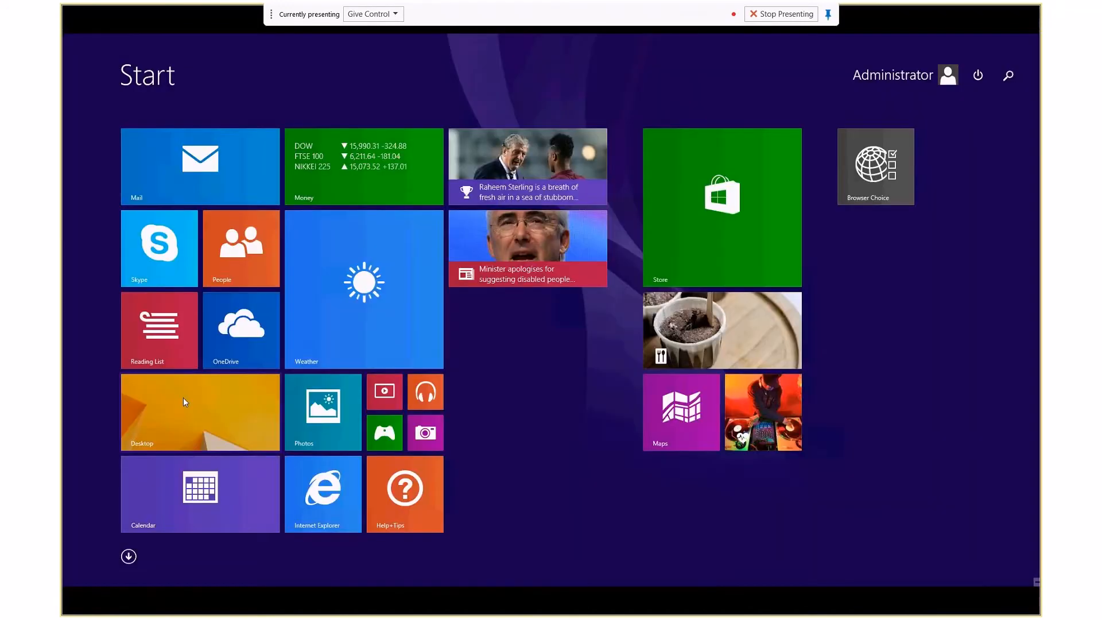
pyautogui.write('lync Contacts Mailbox Cleaner')
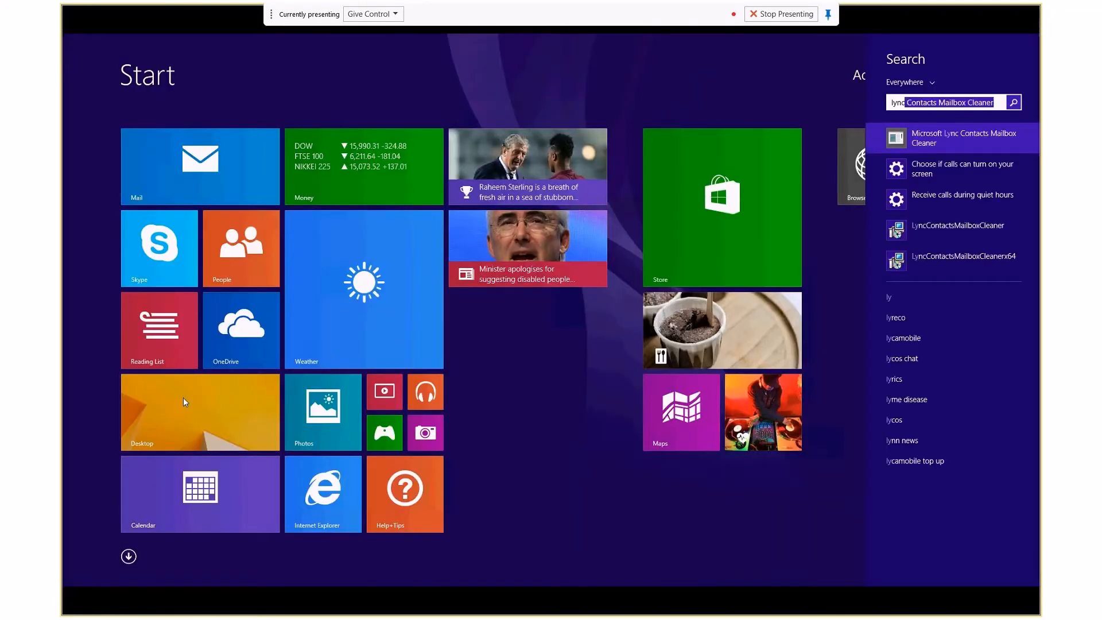
pyautogui.press('Down')
pyautogui.press('Return')
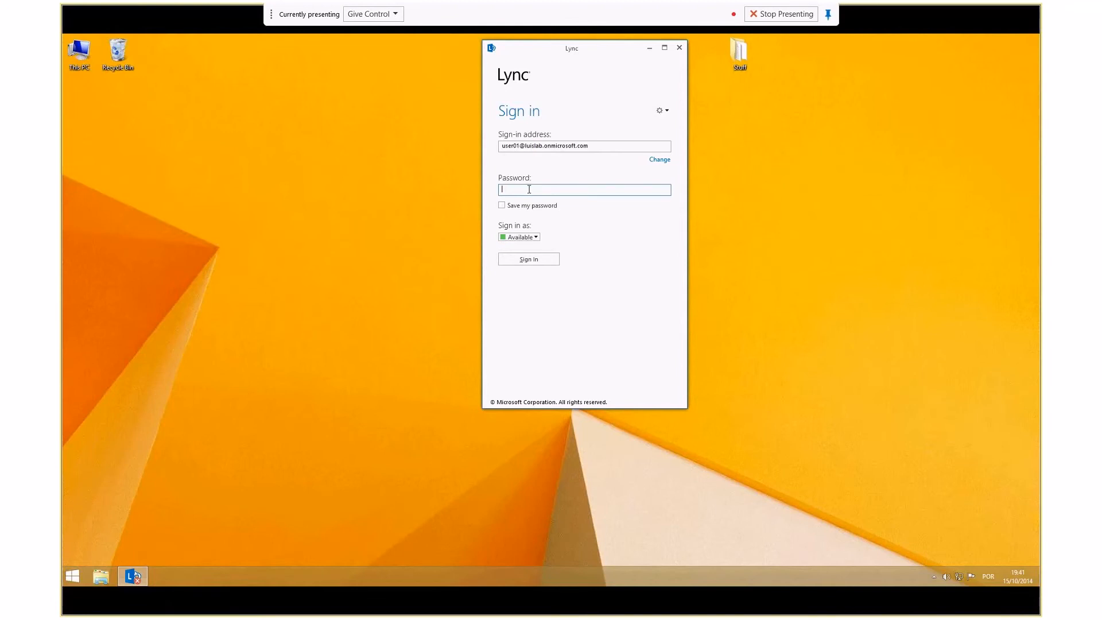
pyautogui.write('***')
# - Enter the account password to sign in to Lync
pyautogui.press('Return')
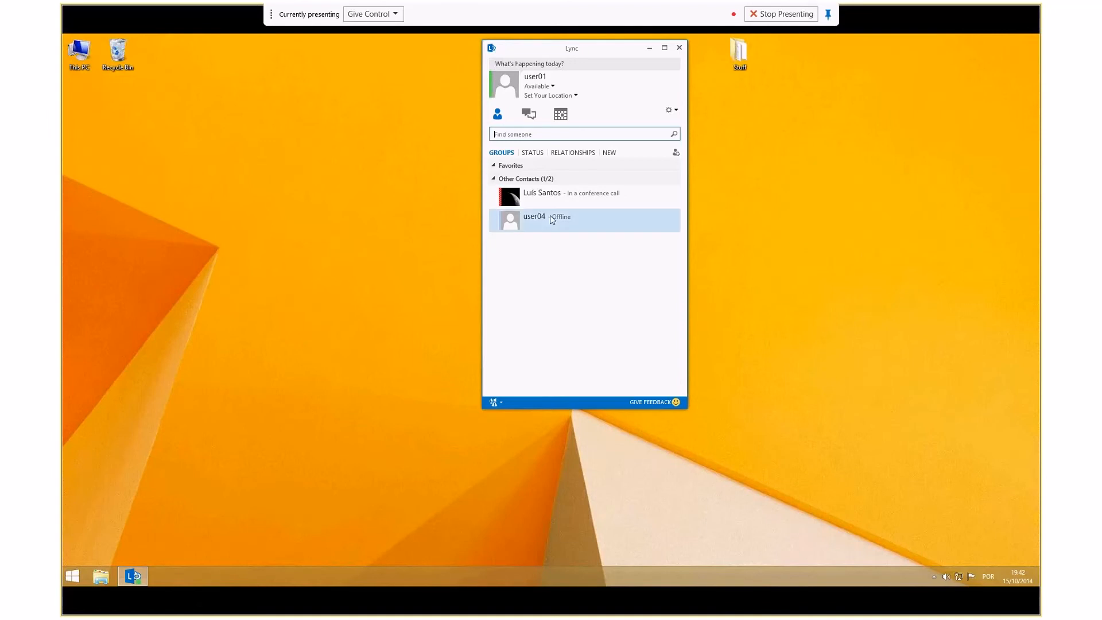
# - Send a 'Test' message to the offline contact user04 and close the conversation
pyautogui.doubleClick(576, 220)
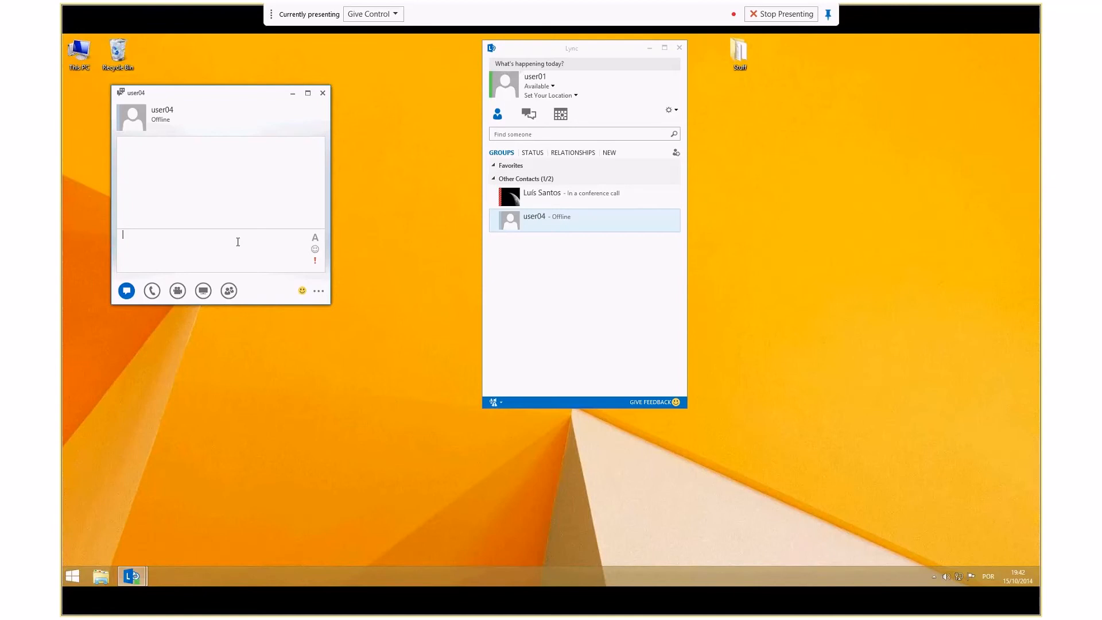
pyautogui.write('Test')
pyautogui.press('Return')
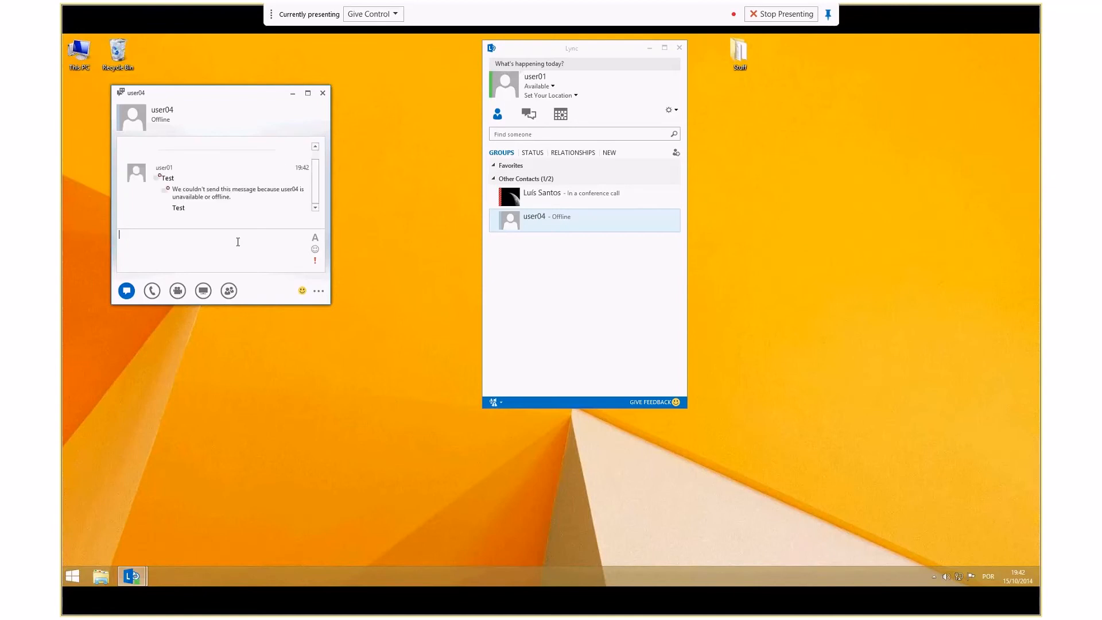
pyautogui.click(323, 93)
# - Quit Lync completely via File > Exit
pyautogui.click(675, 111)
pyautogui.moveTo(697, 121)
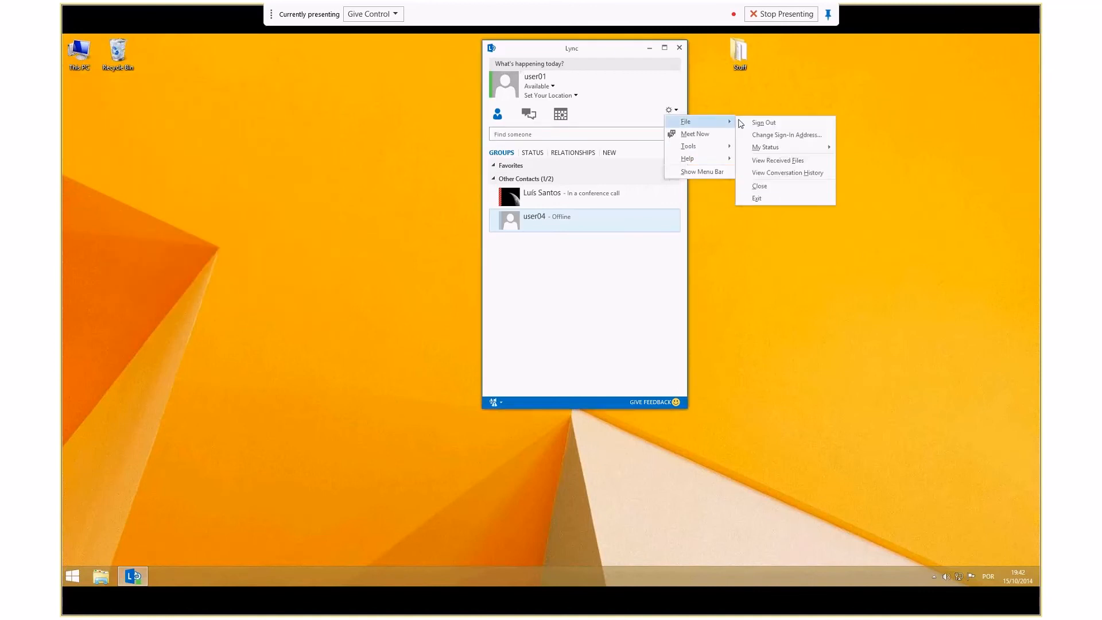
pyautogui.click(781, 200)
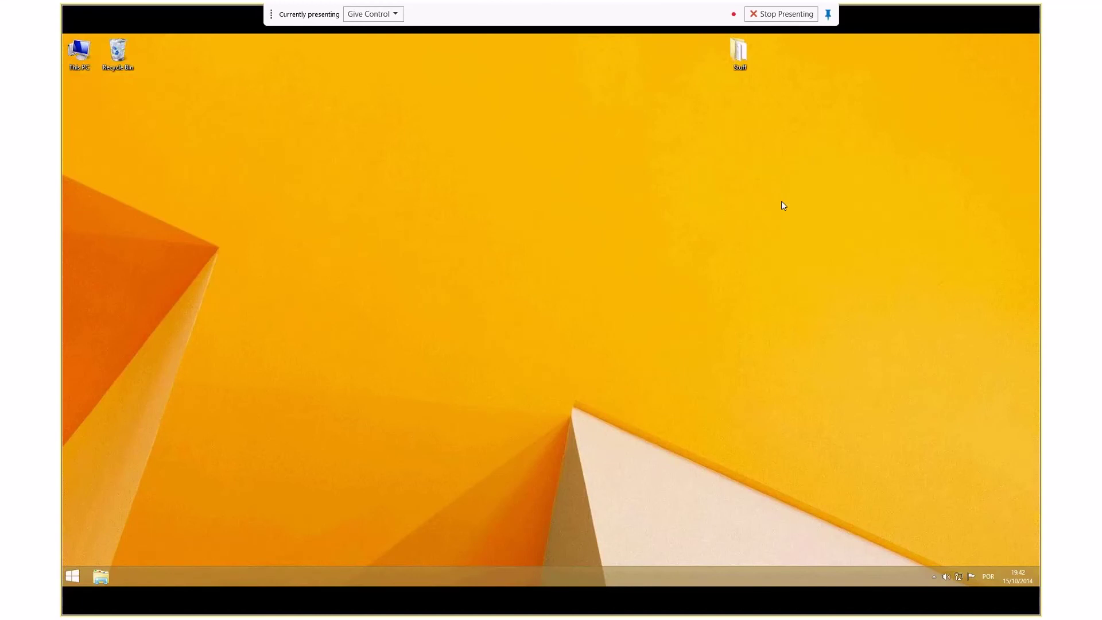
# - In File Explorer, browse to C:\Users\Administrator\AppData via the address bar
pyautogui.click(102, 575)
pyautogui.click(596, 308)
pyautogui.doubleClick(596, 308)
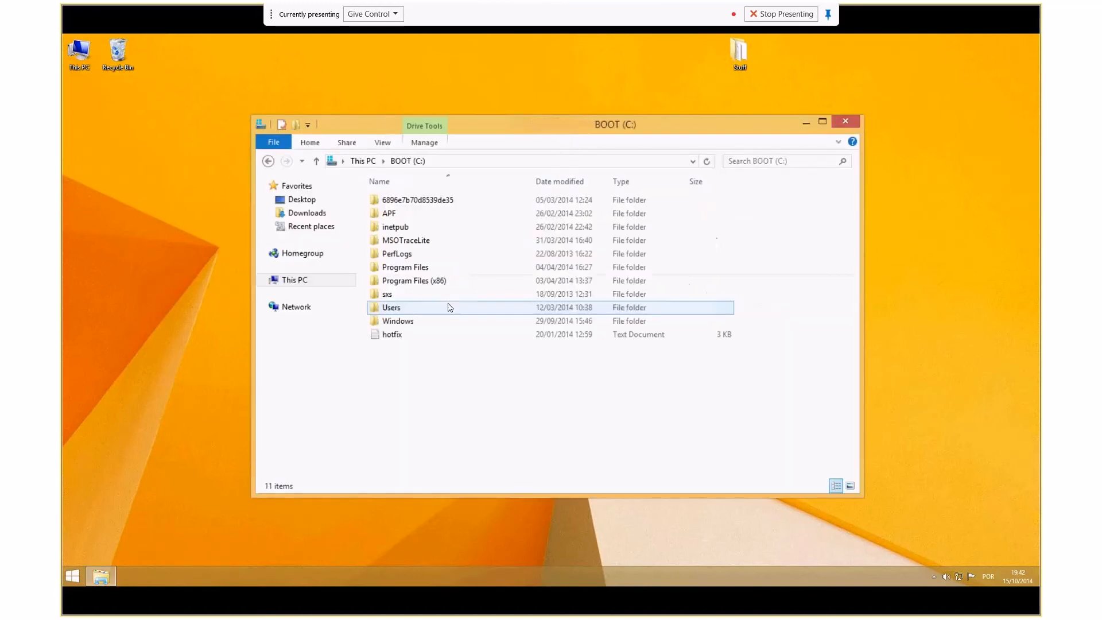
pyautogui.doubleClick(451, 306)
pyautogui.doubleClick(405, 267)
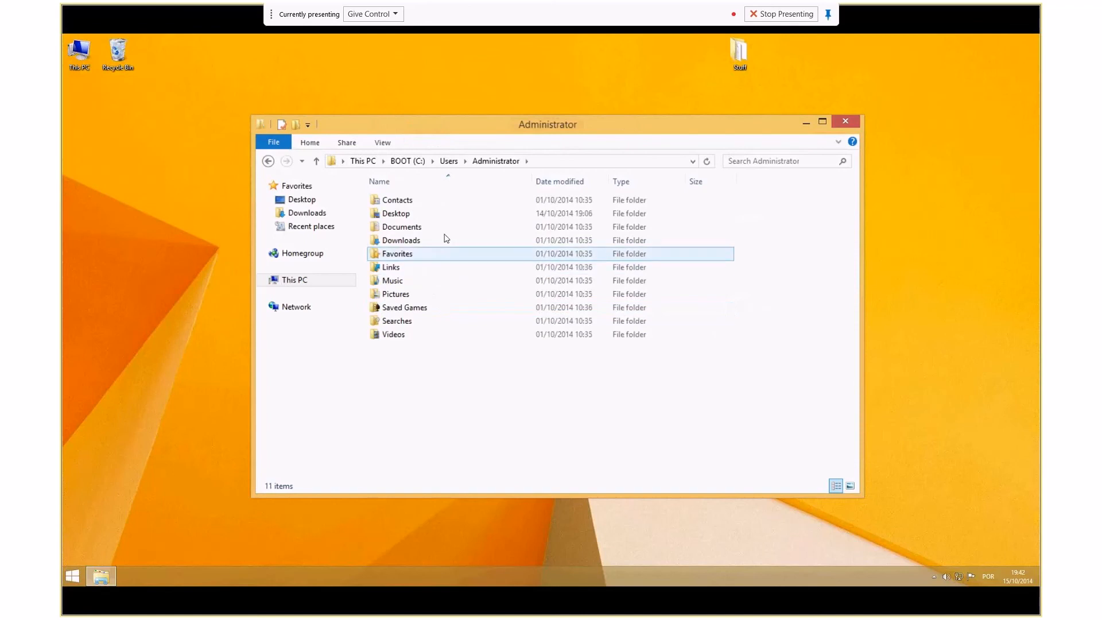
pyautogui.click(575, 161)
pyautogui.press('End')
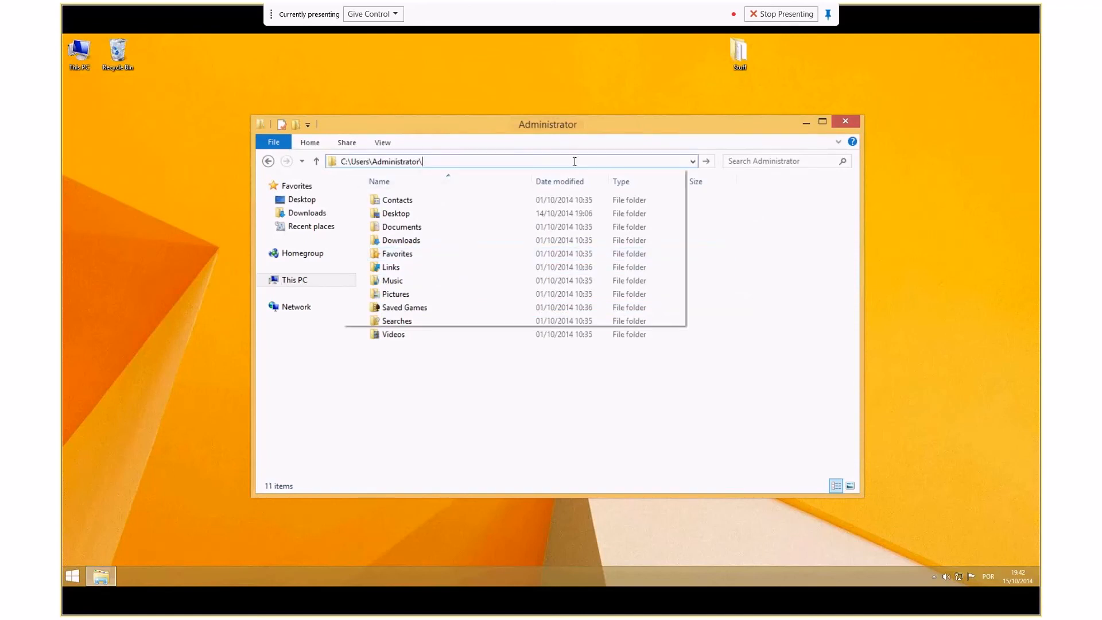
pyautogui.write('\\appdata')
pyautogui.press('Return')
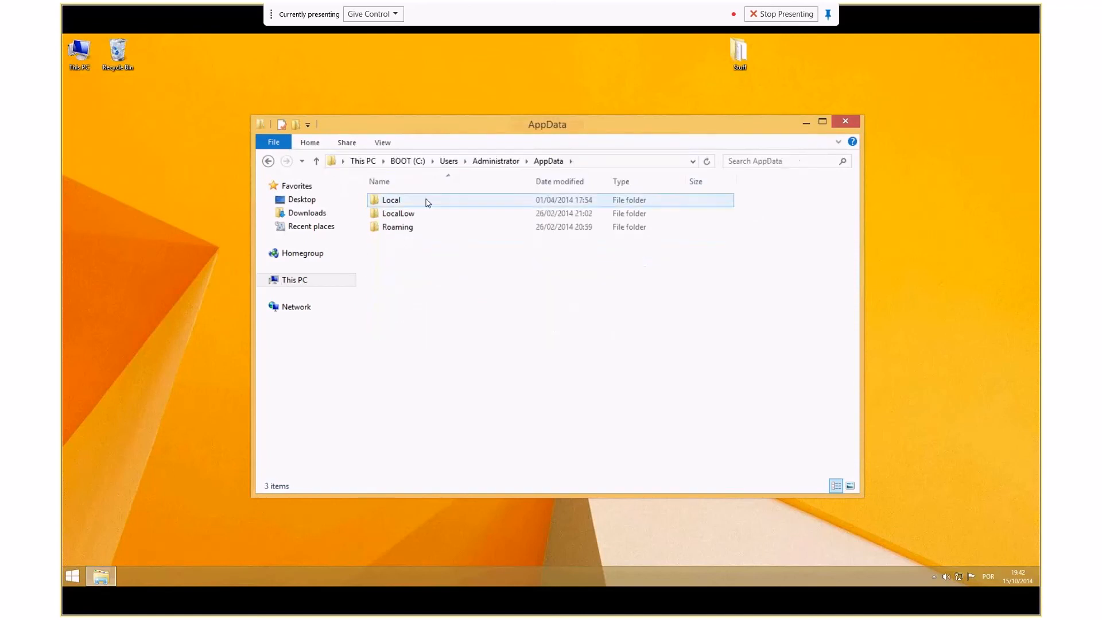
# - Open Local\Microsoft\Office\15.0\Lync\Tracing and select the three new log files
pyautogui.doubleClick(405, 200)
pyautogui.doubleClick(424, 214)
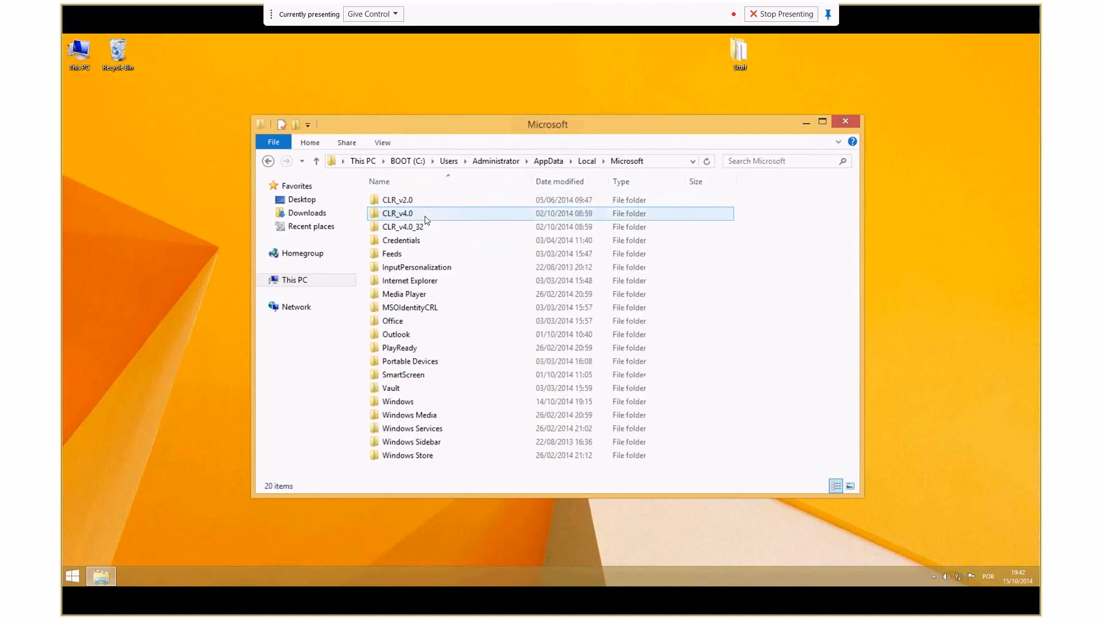
pyautogui.doubleClick(398, 320)
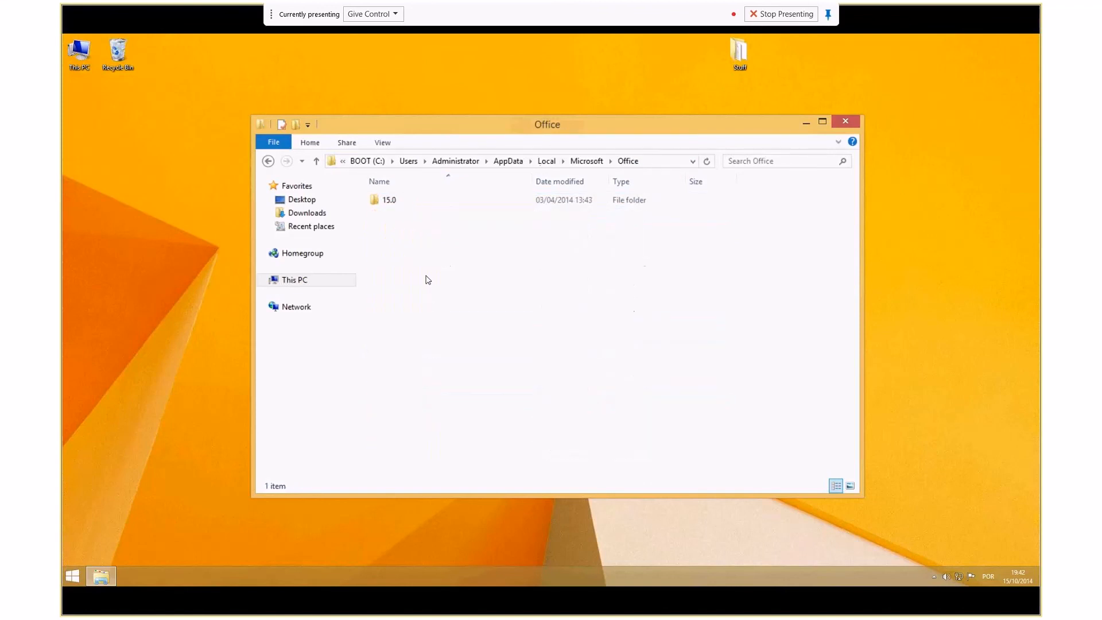
pyautogui.doubleClick(404, 200)
pyautogui.doubleClick(405, 202)
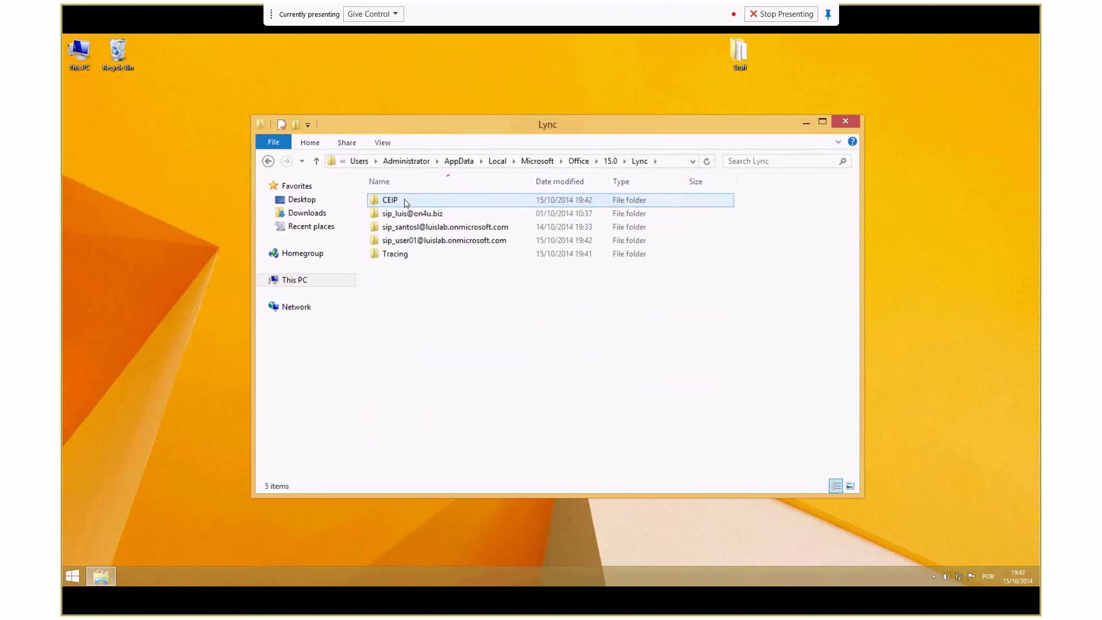
pyautogui.doubleClick(393, 247)
pyautogui.moveTo(701, 307); pyautogui.dragTo(425, 214)
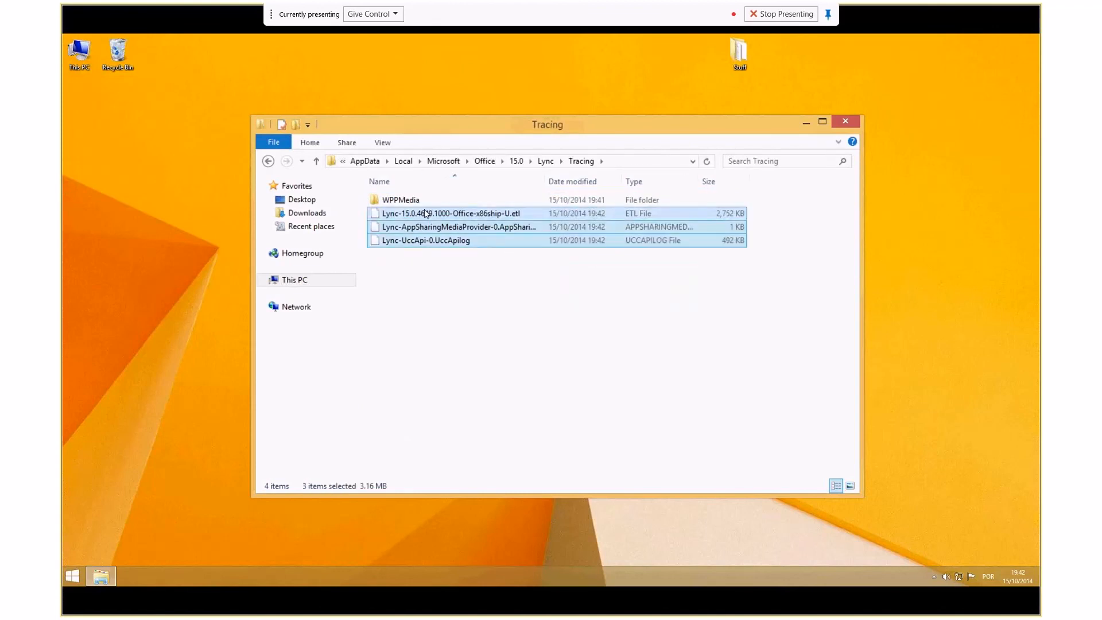